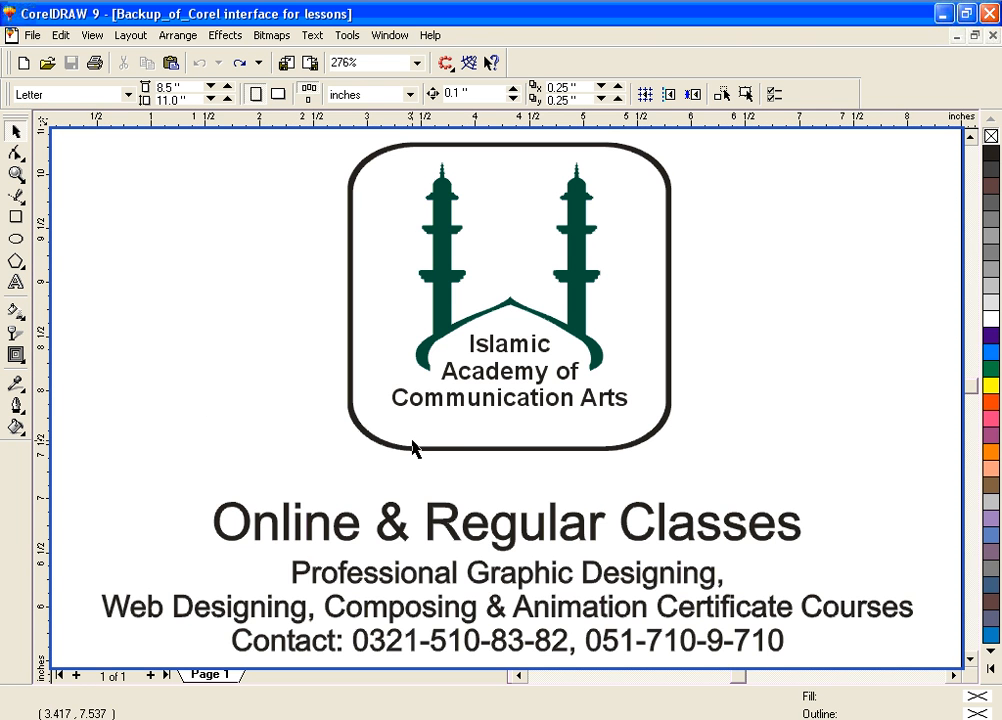
# Draw a rectangle about 2.35 by 1.88 inches in the empty lower half of the page, below the contact text.
pyautogui.press('F3')
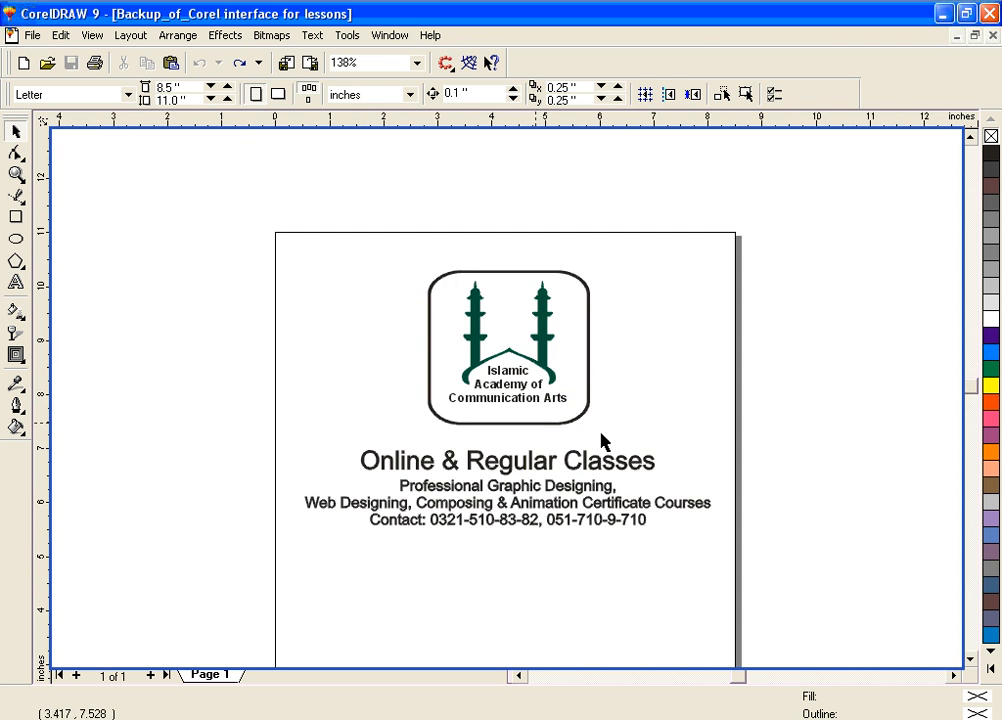
pyautogui.press('F3')
pyautogui.press('F2')
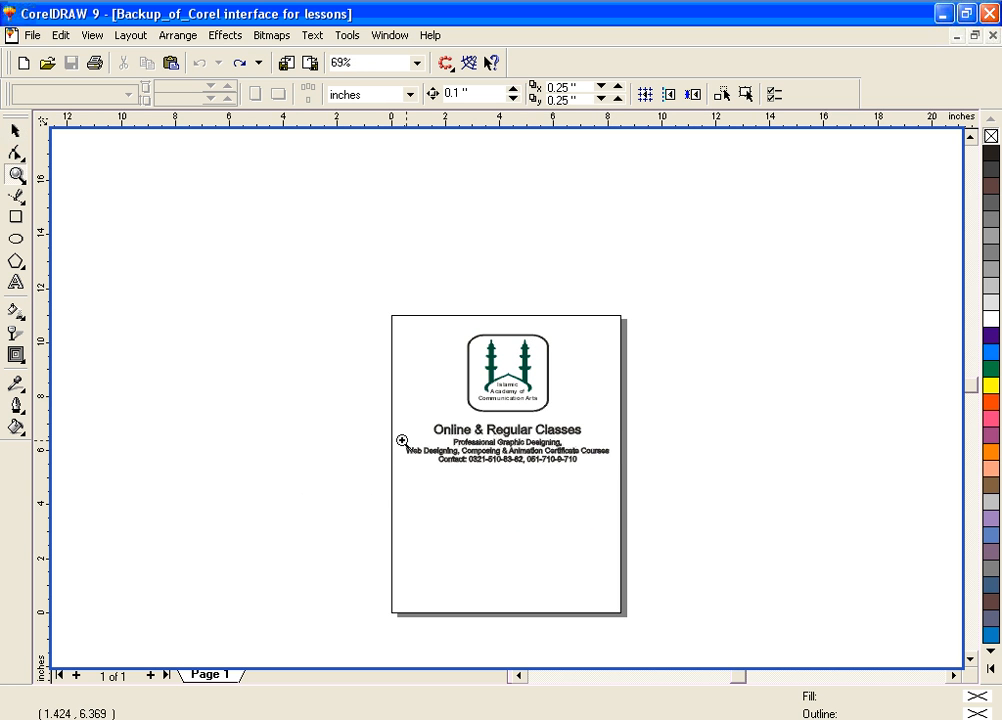
pyautogui.moveTo(400, 443); pyautogui.dragTo(633, 626)
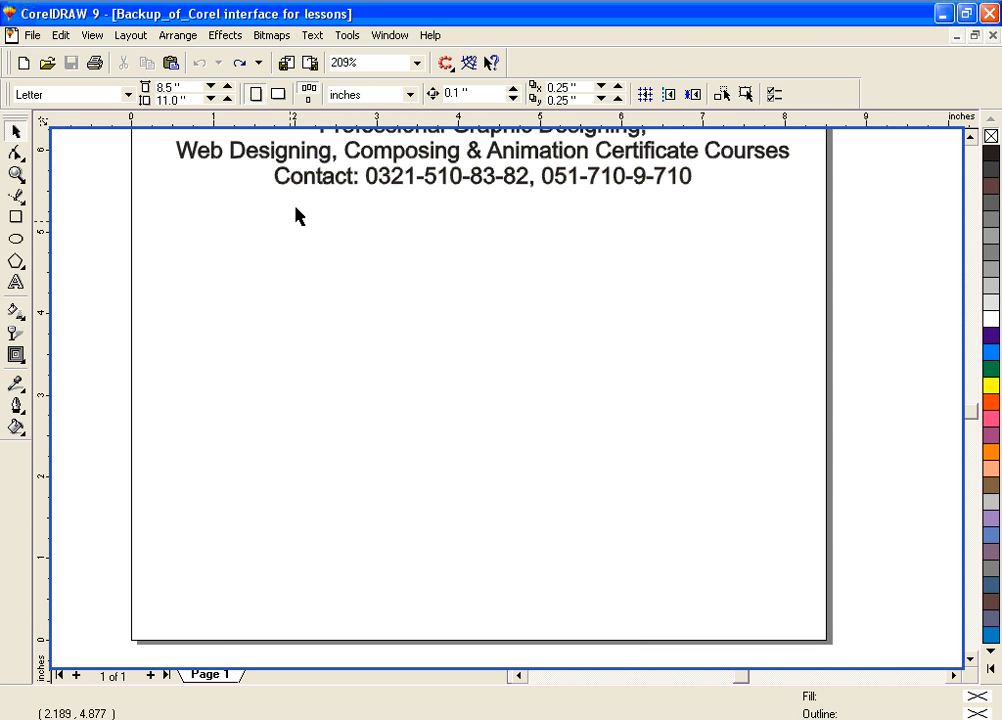
pyautogui.click(518, 676)
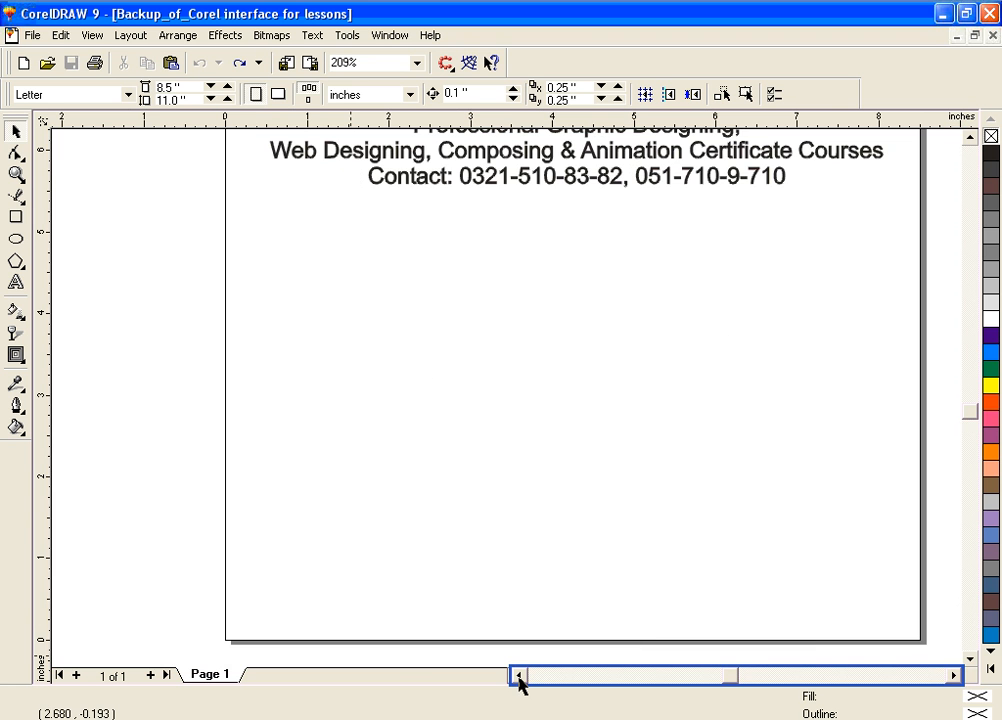
pyautogui.click(864, 653)
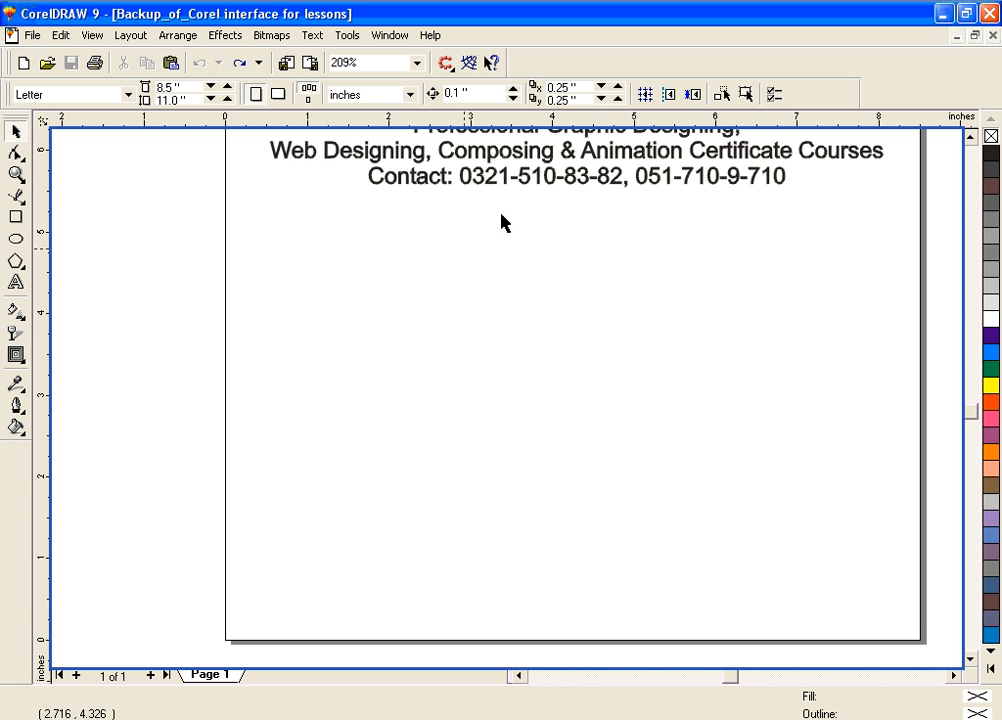
pyautogui.click(954, 676)
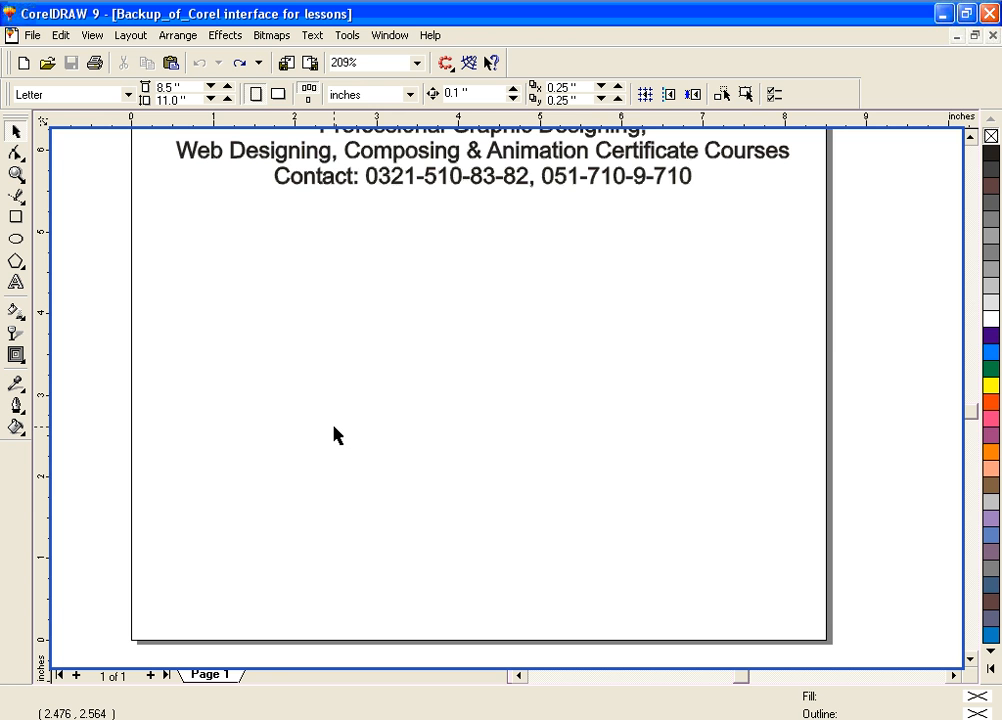
pyautogui.click(517, 677)
pyautogui.click(16, 217)
pyautogui.moveTo(393, 365); pyautogui.dragTo(586, 518)
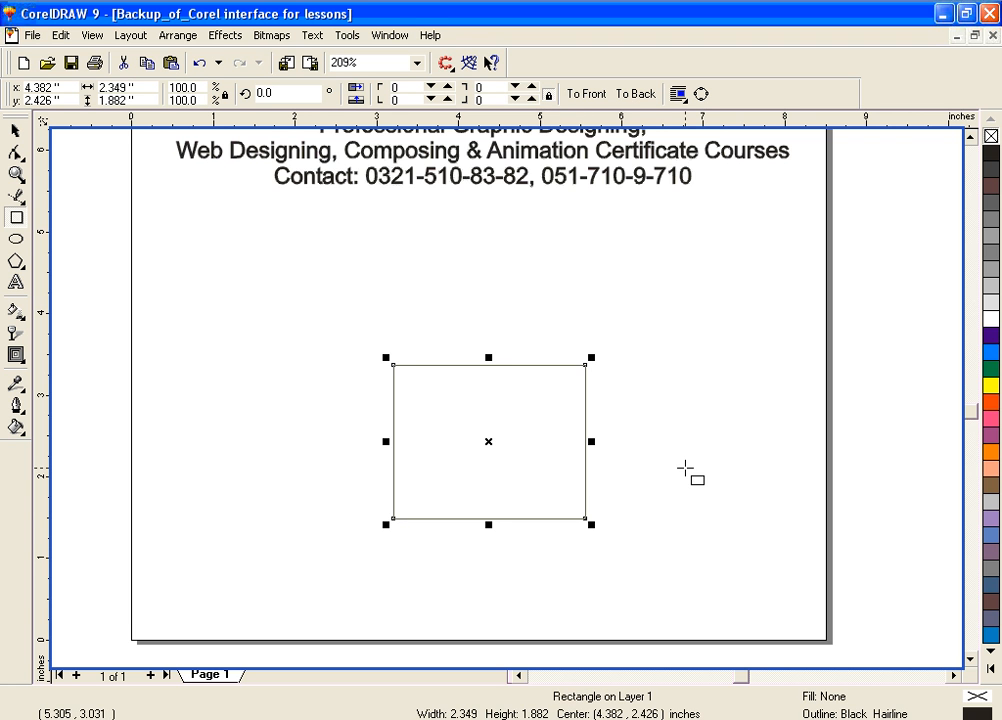
pyautogui.click(16, 131)
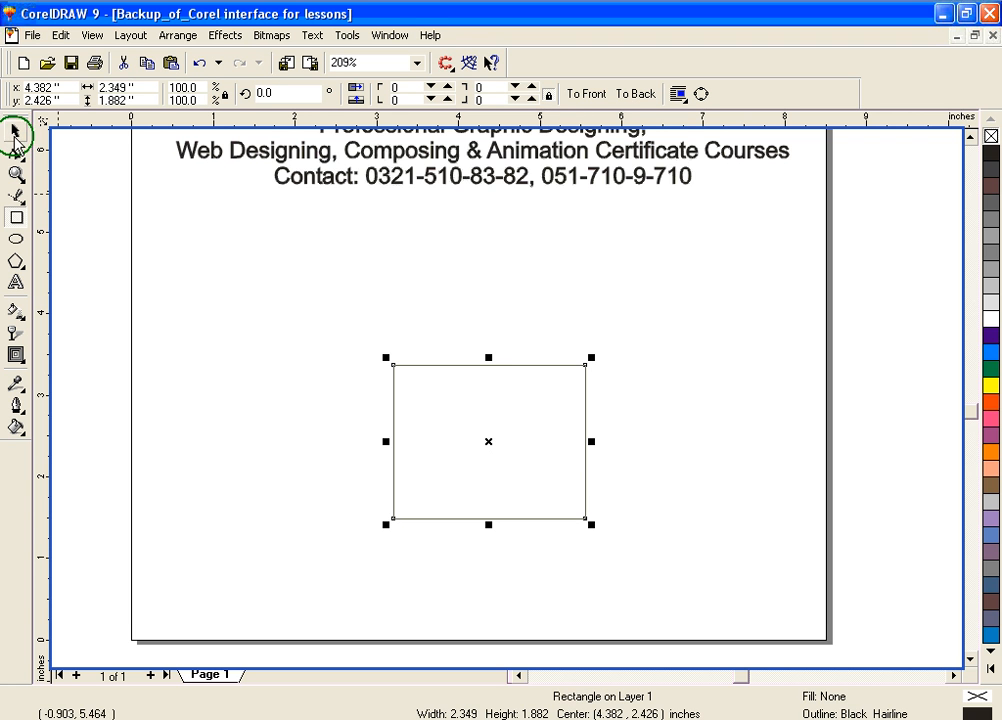
pyautogui.click(324, 436)
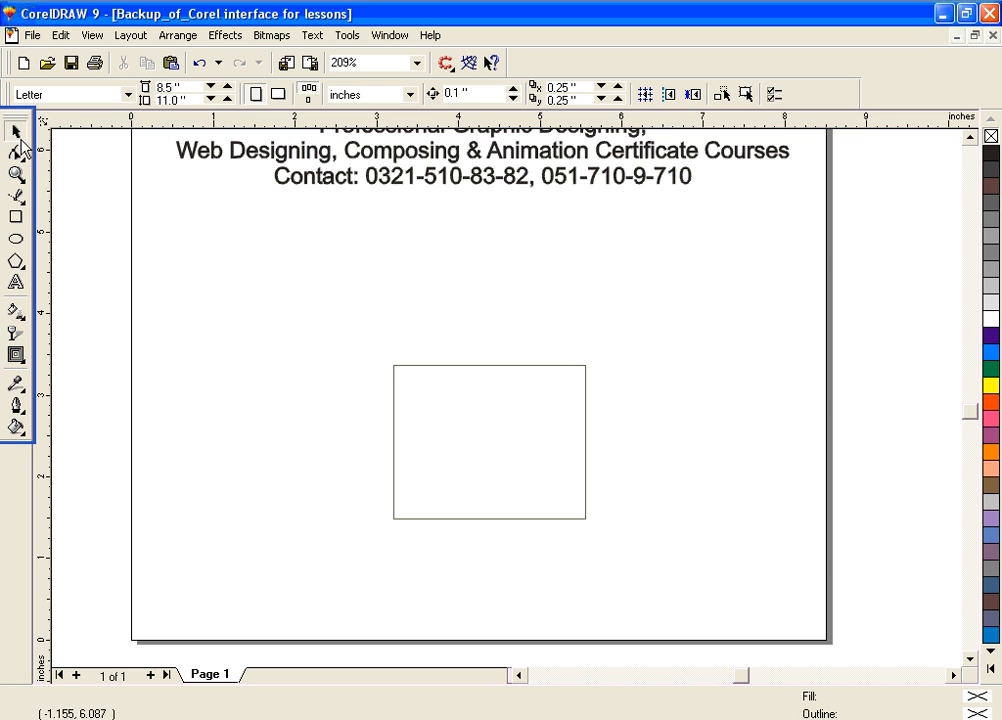
# Select the rectangle by its outline and scale it proportionally to about 2.07 by 1.66 inches.
pyautogui.click(407, 366)
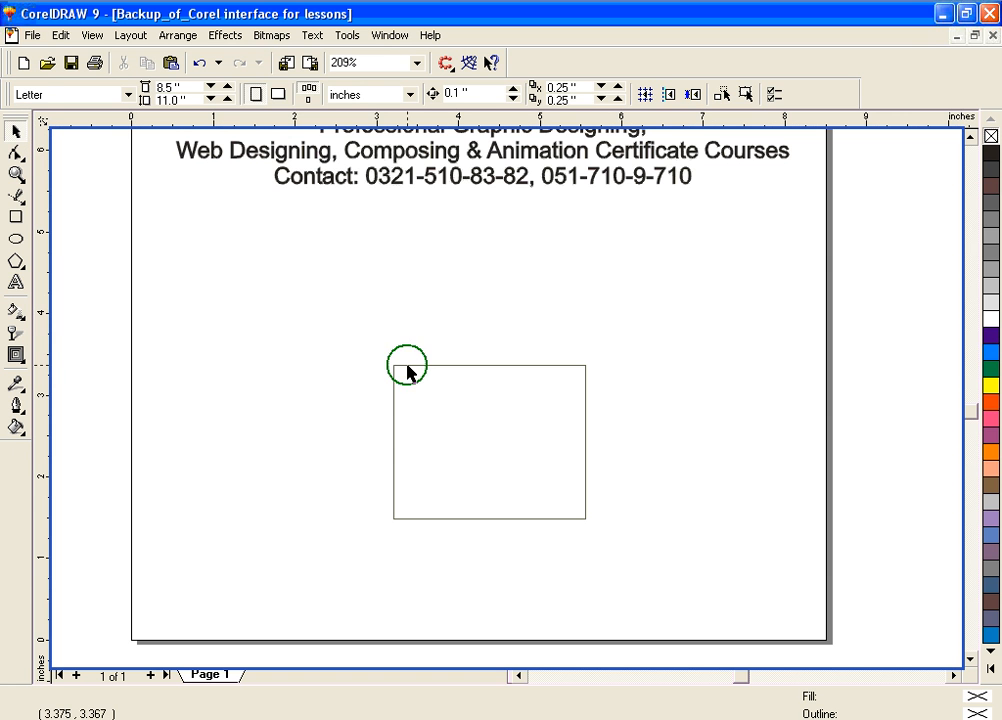
pyautogui.click(407, 366)
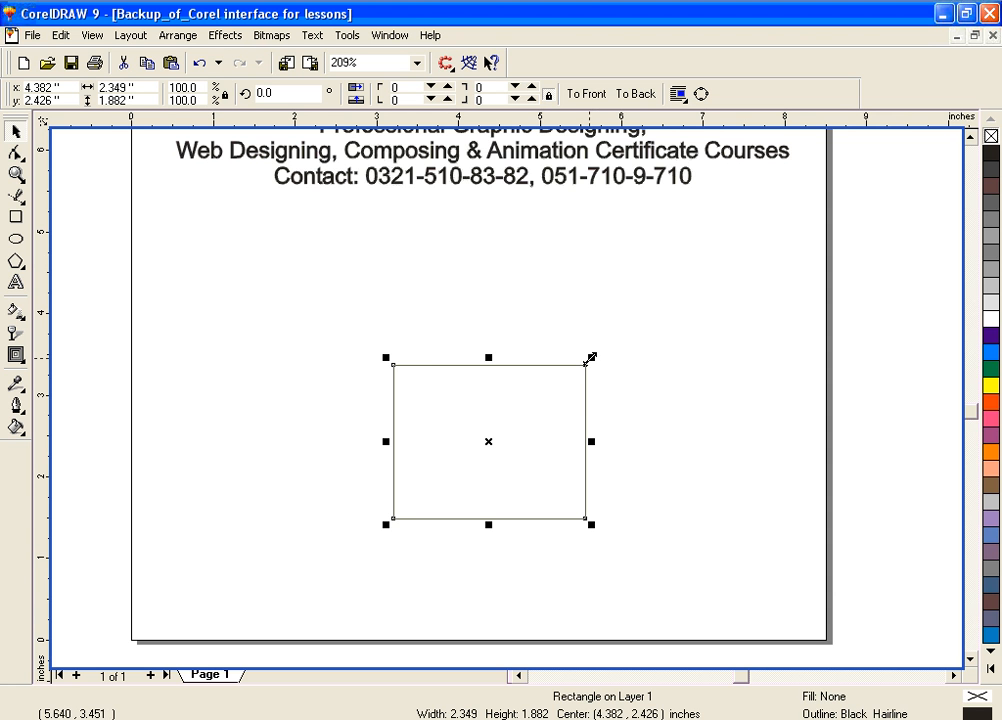
pyautogui.moveTo(590, 358); pyautogui.dragTo(691, 273)
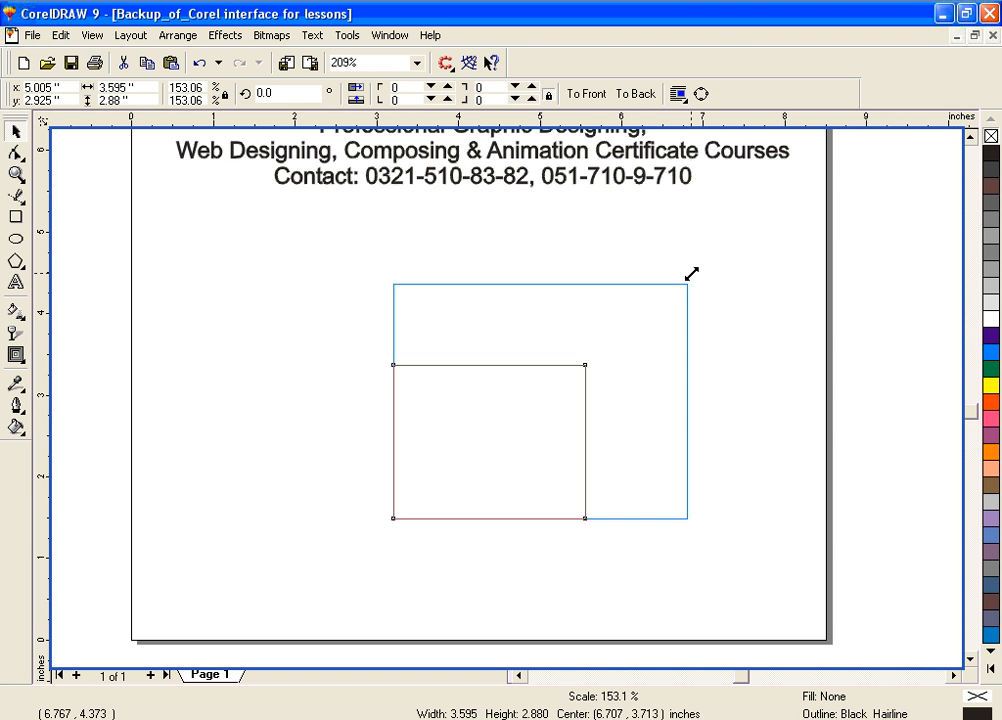
pyautogui.moveTo(689, 273); pyautogui.dragTo(661, 285)
pyautogui.moveTo(388, 523)
pyautogui.mouseDown()
pyautogui.moveTo(329, 570)
pyautogui.moveTo(381, 522)
pyautogui.mouseUp()
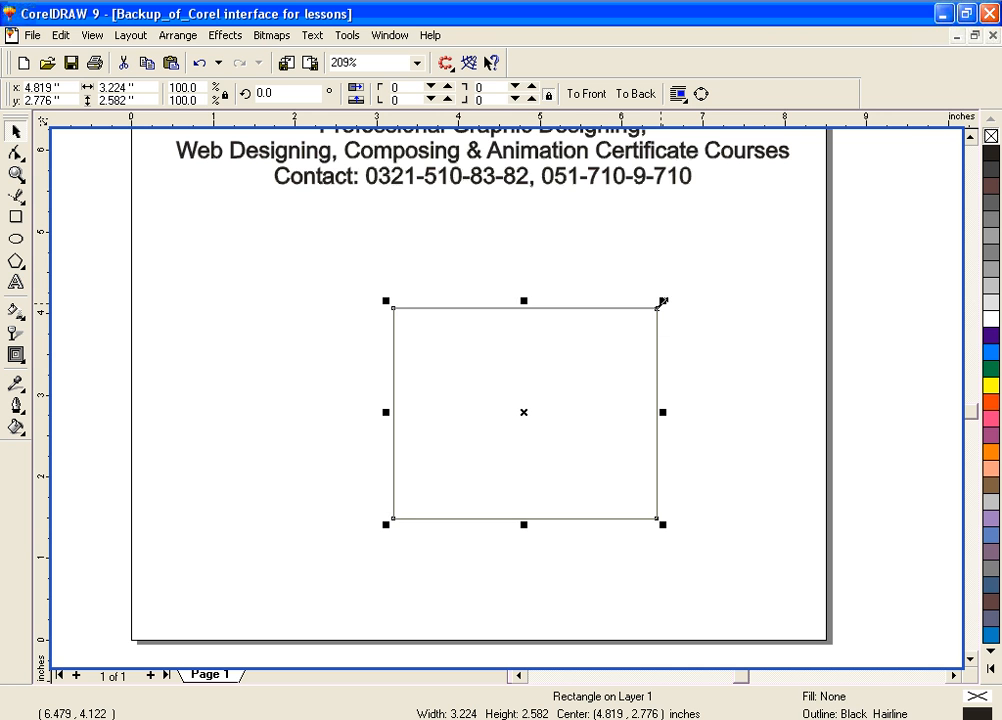
pyautogui.moveTo(661, 303); pyautogui.dragTo(622, 350)
pyautogui.moveTo(606, 418)
pyautogui.mouseDown()
pyautogui.moveTo(689, 418)
pyautogui.moveTo(606, 423)
pyautogui.mouseUp()
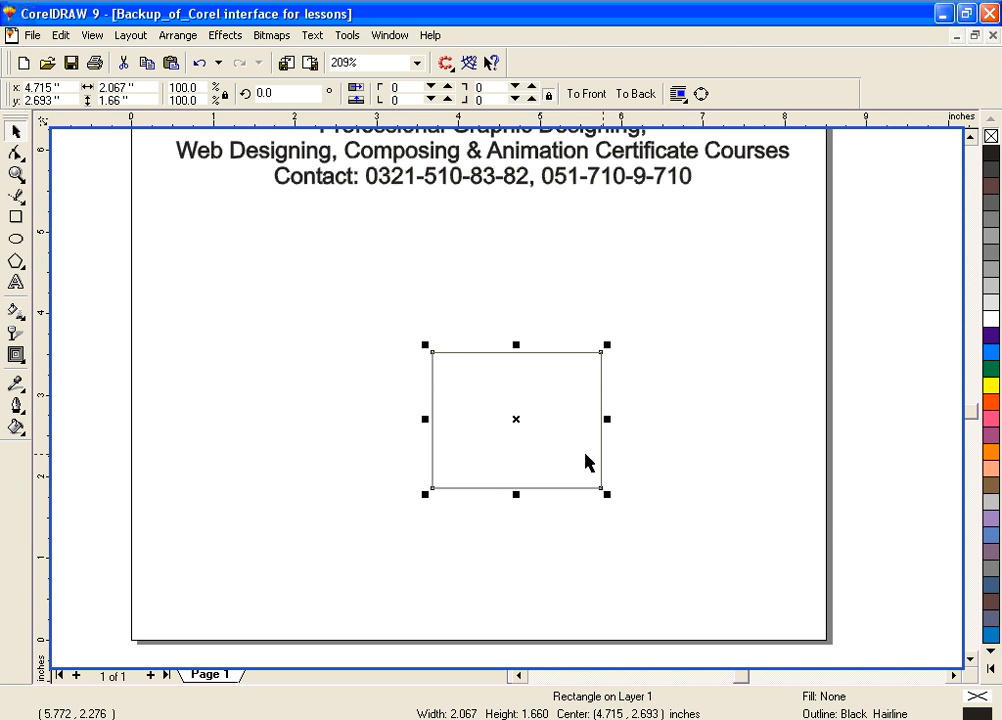
# Try rotating the rectangle about its center to about 225 degrees and undo the rotation.
pyautogui.click(517, 418)
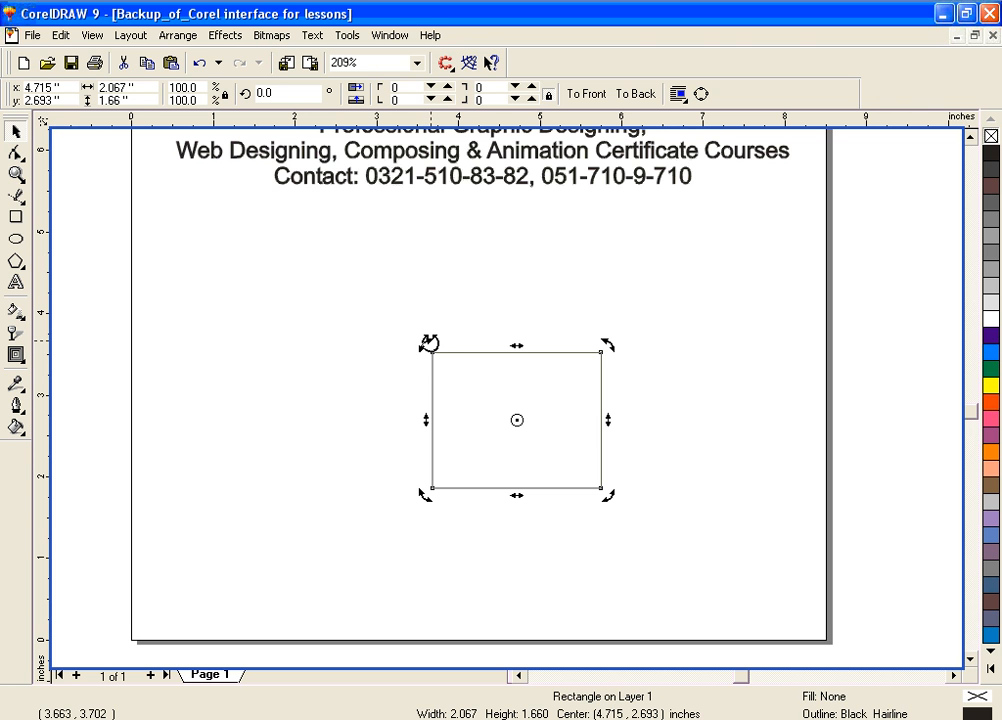
pyautogui.moveTo(428, 343)
pyautogui.mouseDown()
pyautogui.moveTo(490, 318)
pyautogui.moveTo(571, 317)
pyautogui.moveTo(599, 331)
pyautogui.moveTo(628, 369)
pyautogui.moveTo(568, 306)
pyautogui.moveTo(410, 326)
pyautogui.moveTo(465, 291)
pyautogui.moveTo(655, 340)
pyautogui.moveTo(631, 443)
pyautogui.moveTo(591, 302)
pyautogui.moveTo(407, 335)
pyautogui.moveTo(514, 291)
pyautogui.moveTo(566, 291)
pyautogui.moveTo(505, 291)
pyautogui.moveTo(646, 315)
pyautogui.moveTo(695, 404)
pyautogui.mouseUp()
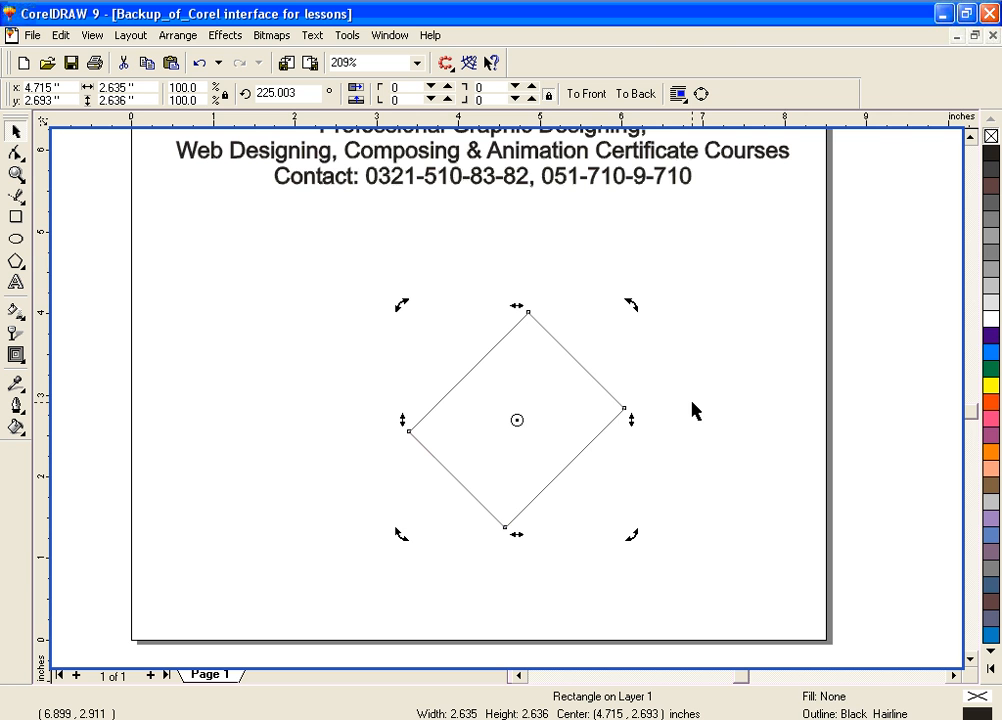
pyautogui.hotkey('ctrl', 'z')
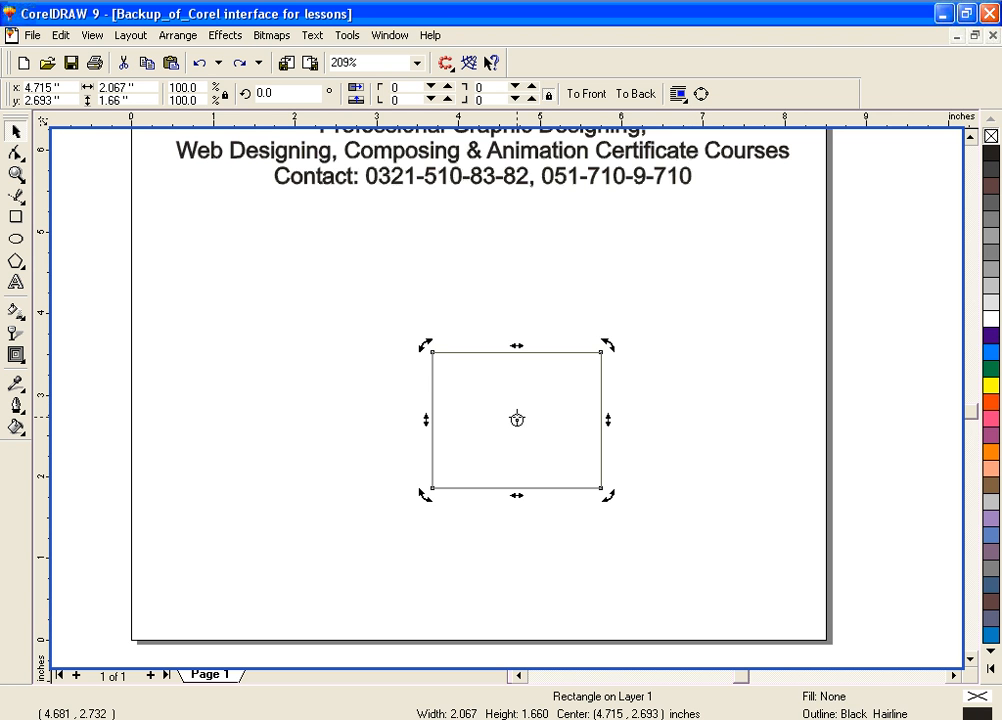
# Move the rectangle up near the contact text and back down to about x 4.21, y 2.62 inches, and deselect it.
pyautogui.hotkey('ctrl', 'v')
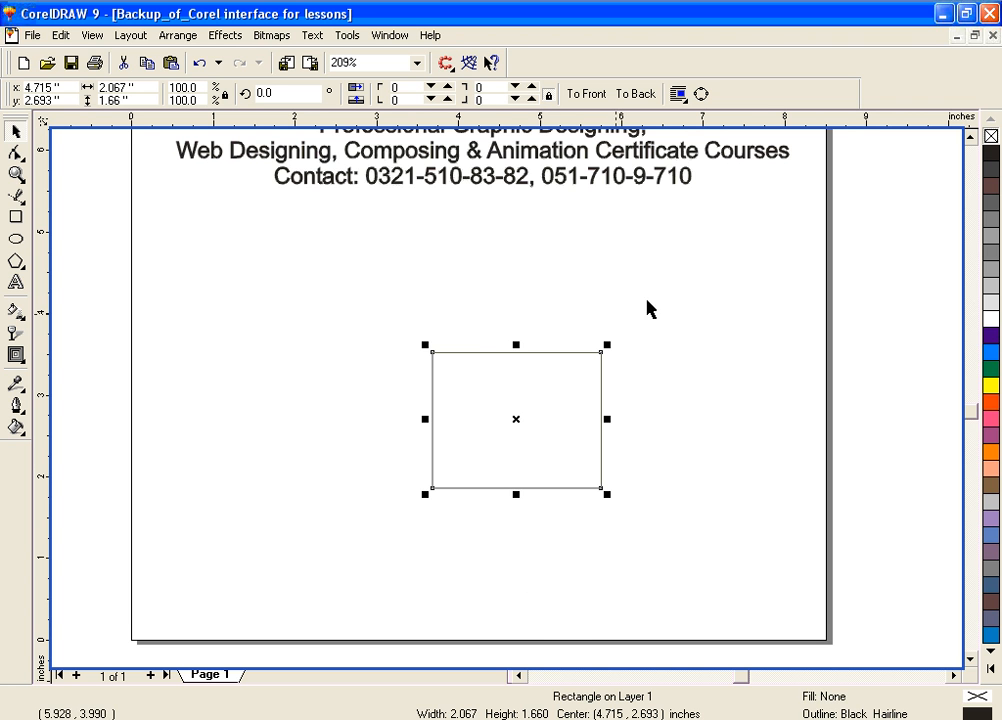
pyautogui.click(513, 421)
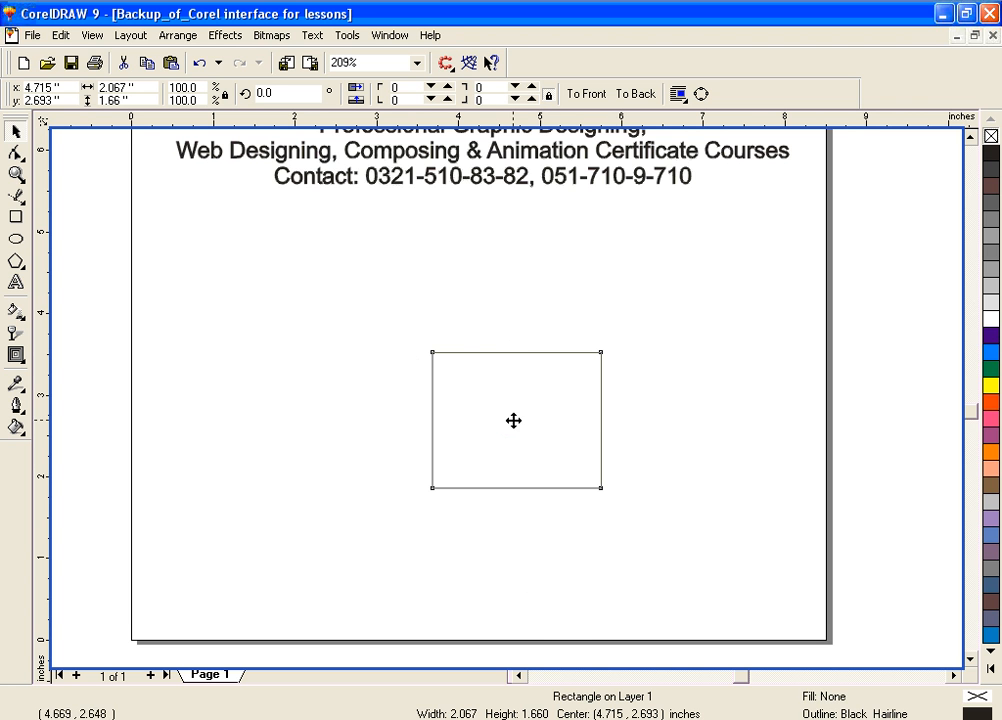
pyautogui.moveTo(463, 411); pyautogui.dragTo(568, 385)
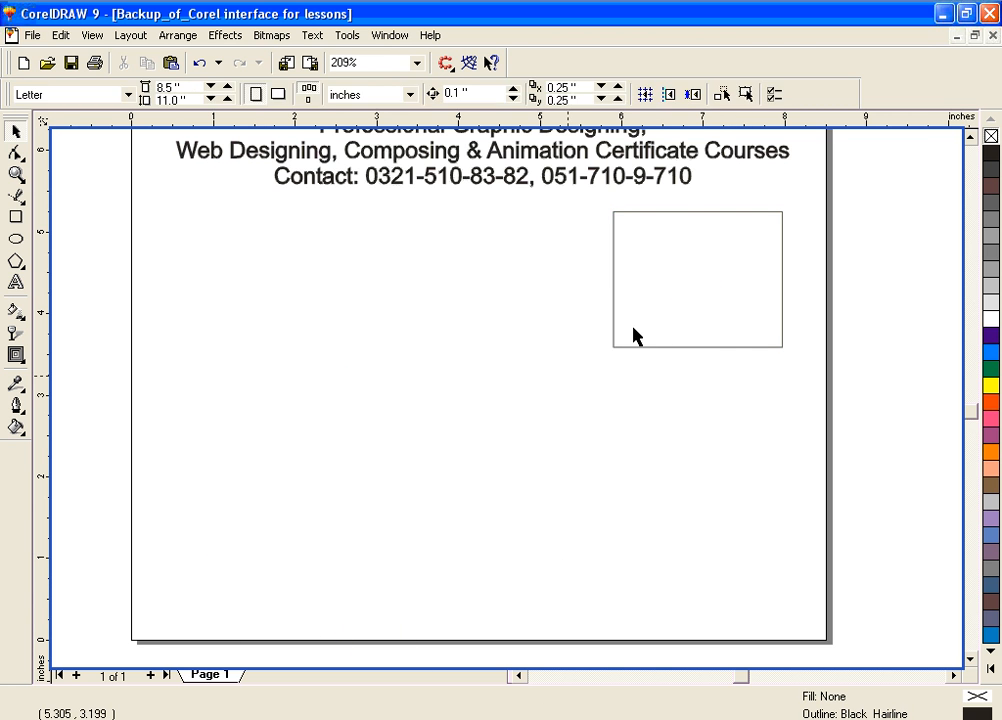
pyautogui.click(711, 348)
pyautogui.moveTo(697, 277); pyautogui.dragTo(476, 427)
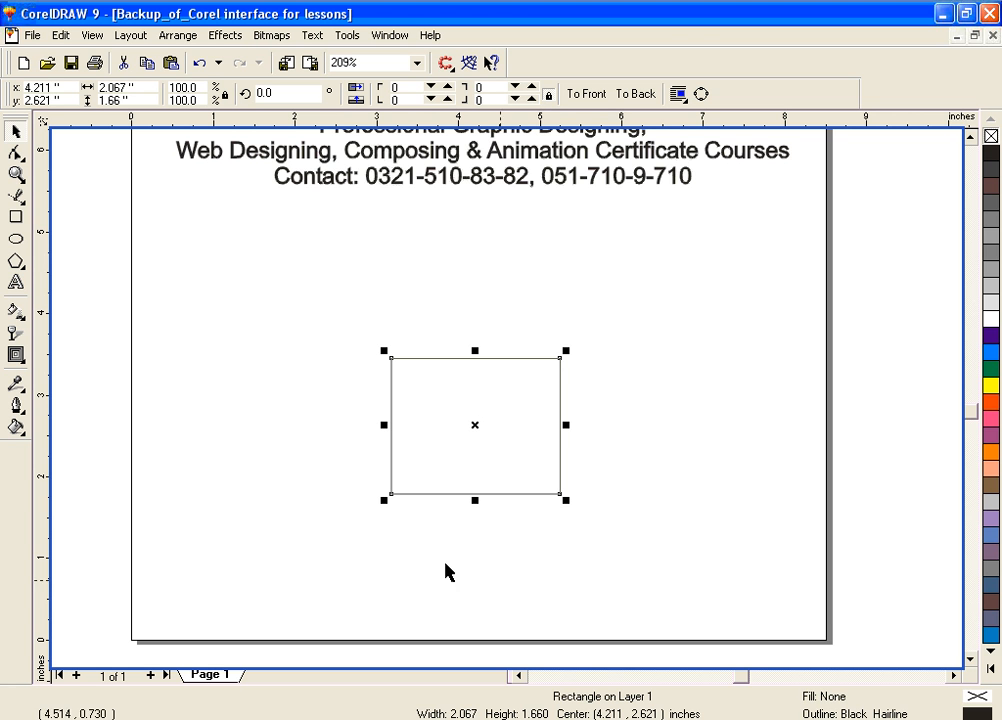
pyautogui.click(168, 308)
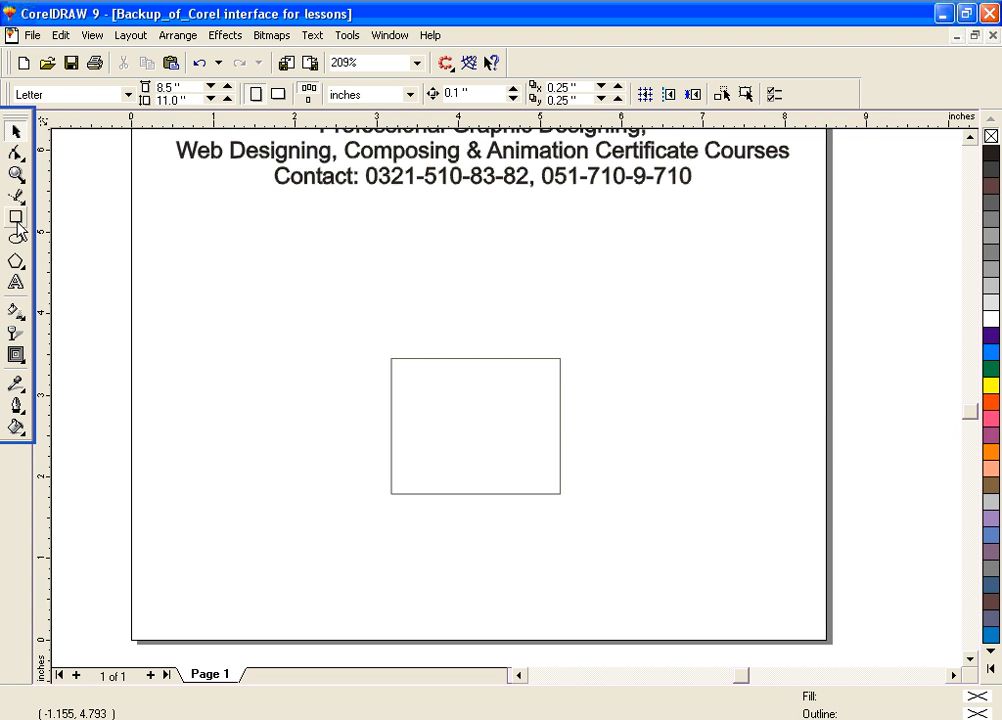
# Select the rectangle with the Pick tool and move it to about x 1.95, y 3.41 inches, near the page's left edge.
pyautogui.click(16, 176)
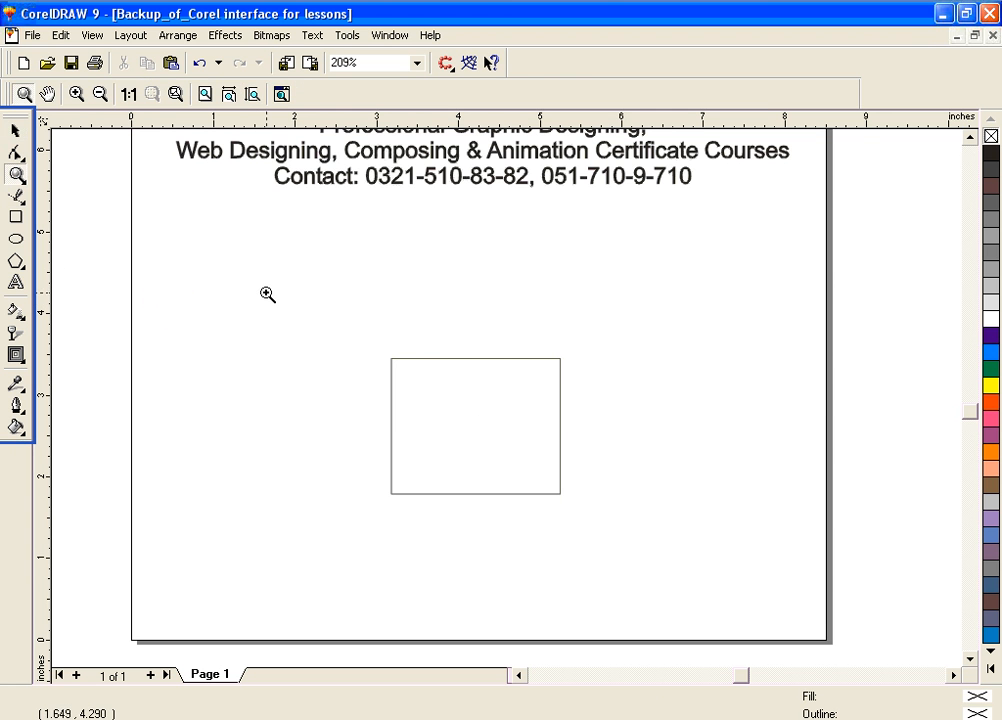
pyautogui.press('space')
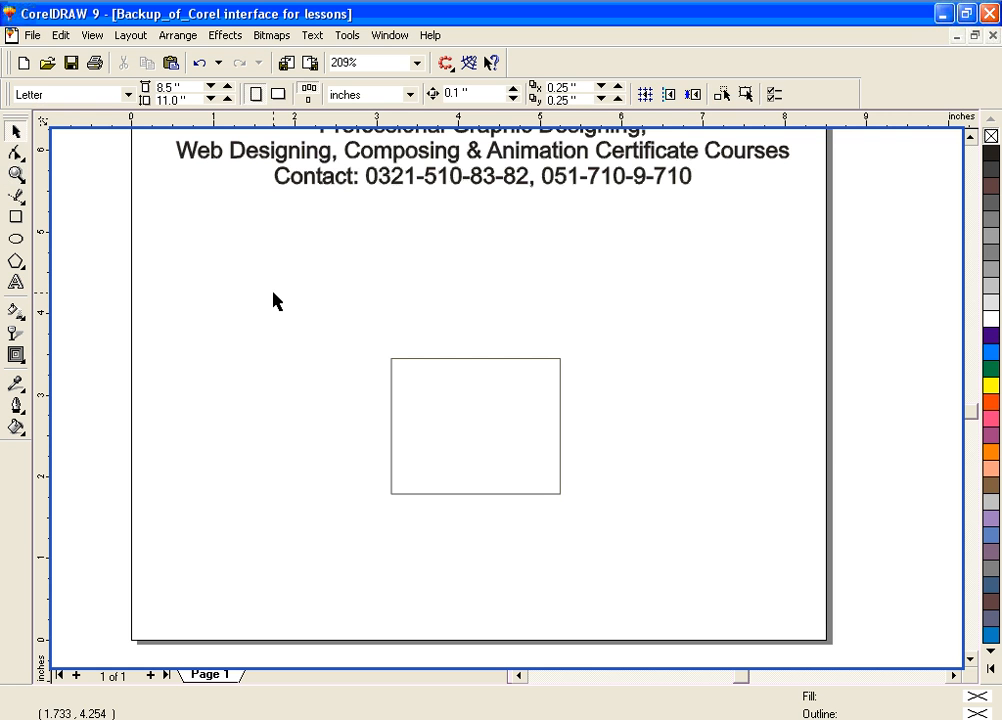
pyautogui.moveTo(359, 331); pyautogui.dragTo(599, 548)
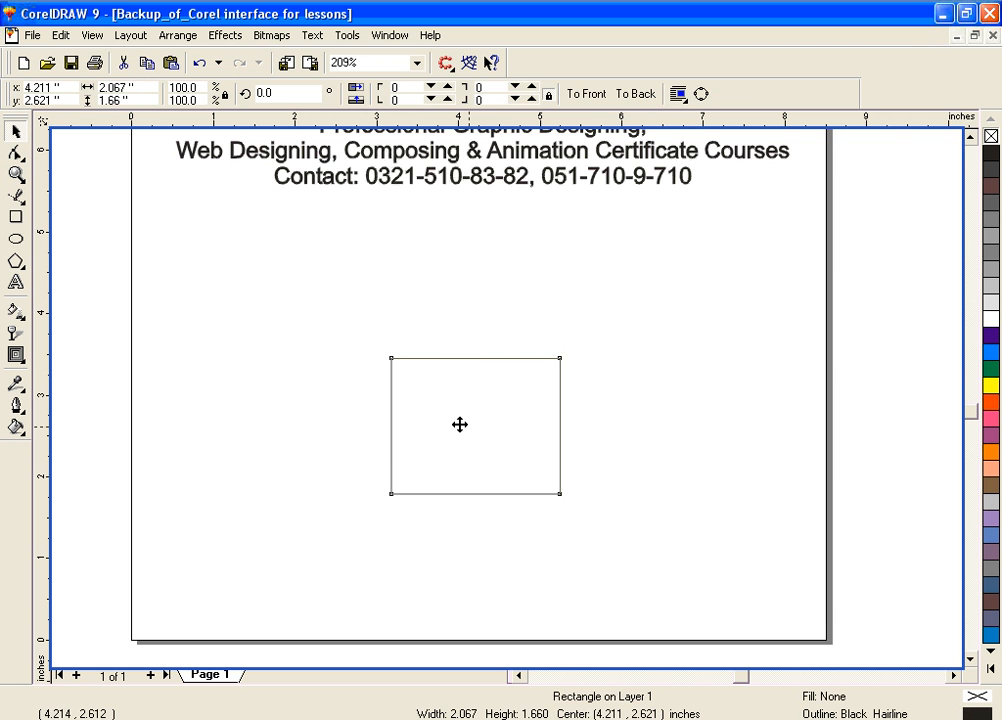
pyautogui.moveTo(458, 423); pyautogui.dragTo(288, 363)
pyautogui.click(420, 351)
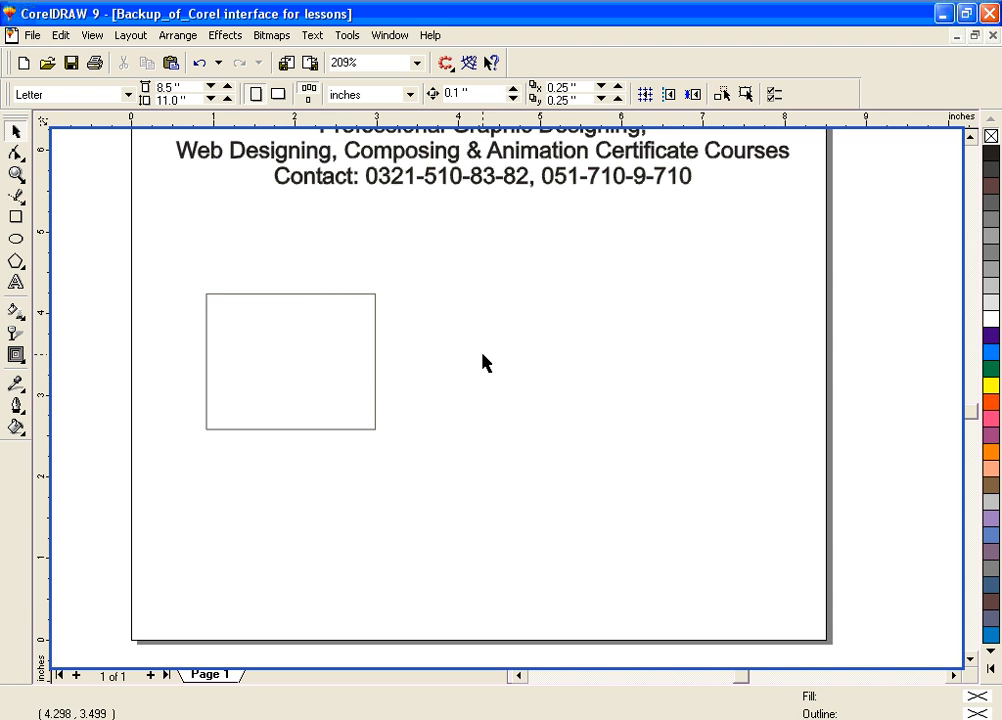
# Reselect the rectangle with the Pick tool and move it to about x 4.88, y 2.62 inches on the page.
pyautogui.press('z')
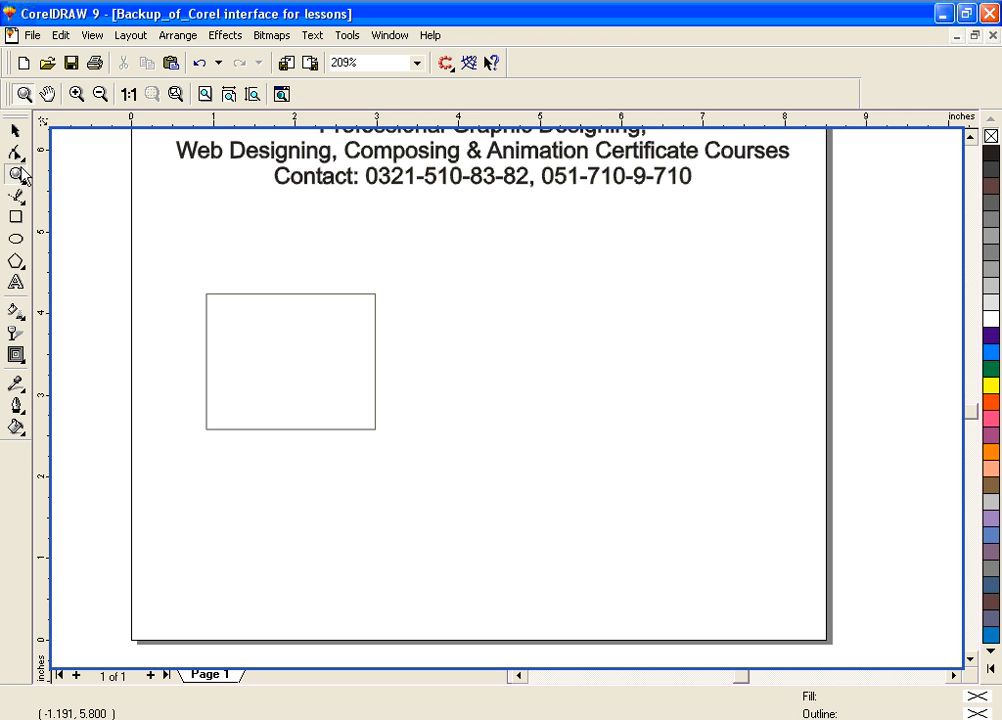
pyautogui.click(16, 284)
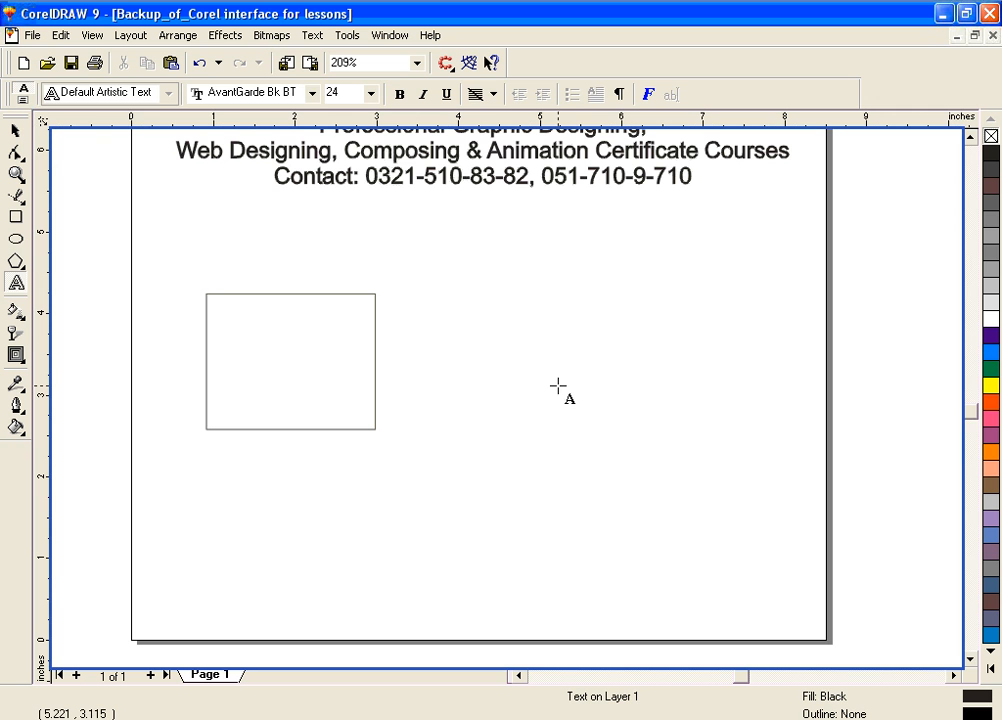
pyautogui.hotkey('ctrl', 'space')
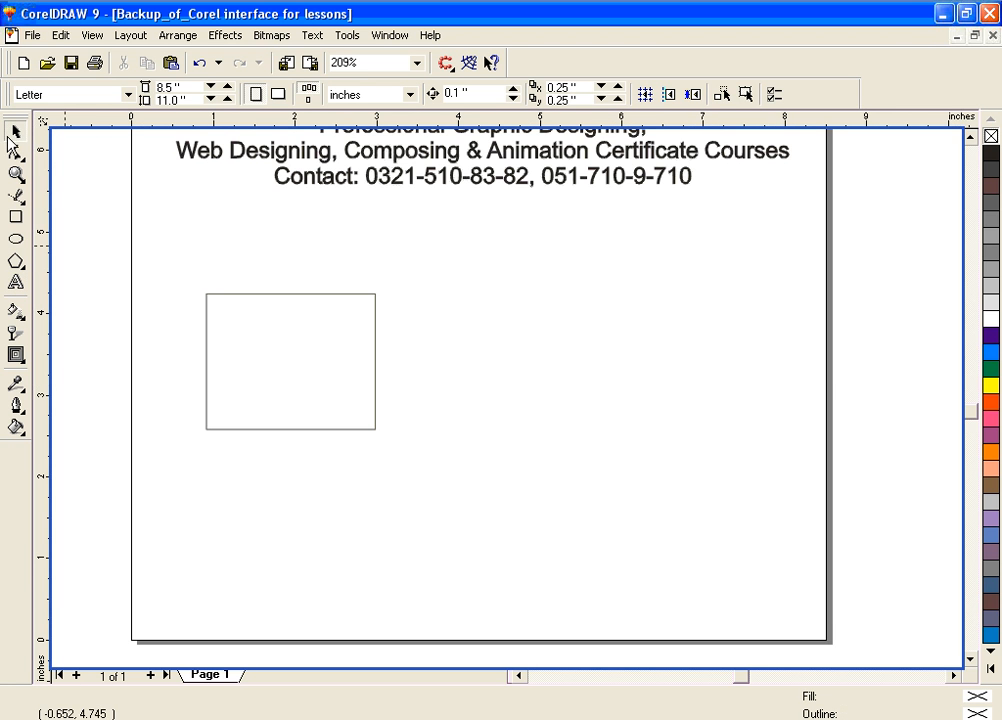
pyautogui.moveTo(174, 268); pyautogui.dragTo(392, 448)
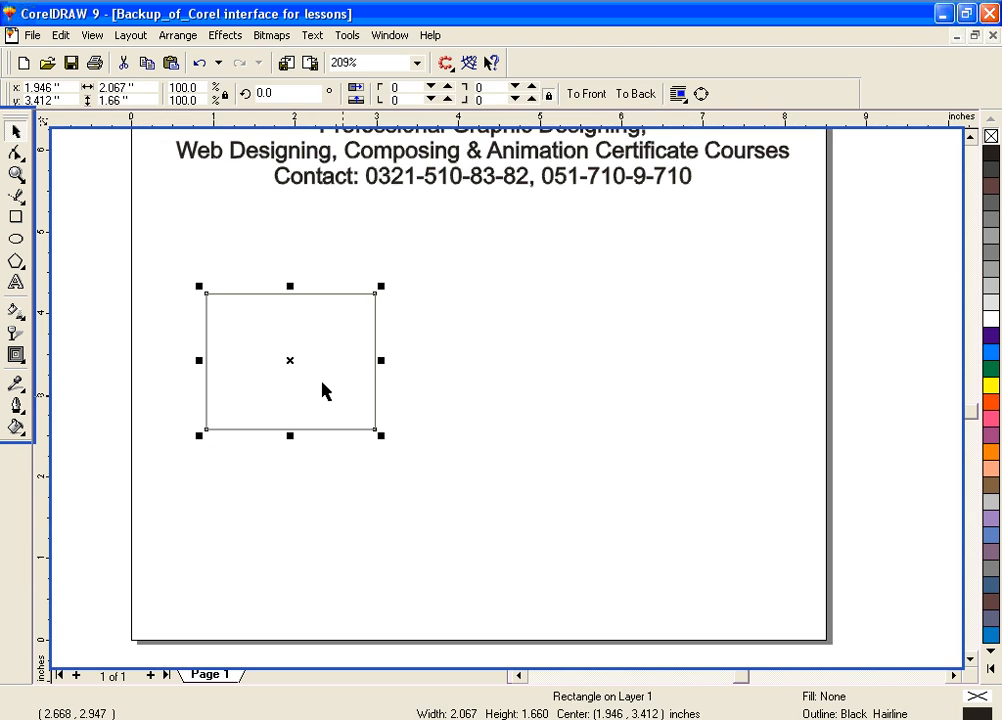
pyautogui.moveTo(294, 365); pyautogui.dragTo(530, 423)
# Rotate the rectangle about its center to about 289 degrees and activate the Text tool.
pyautogui.click(530, 425)
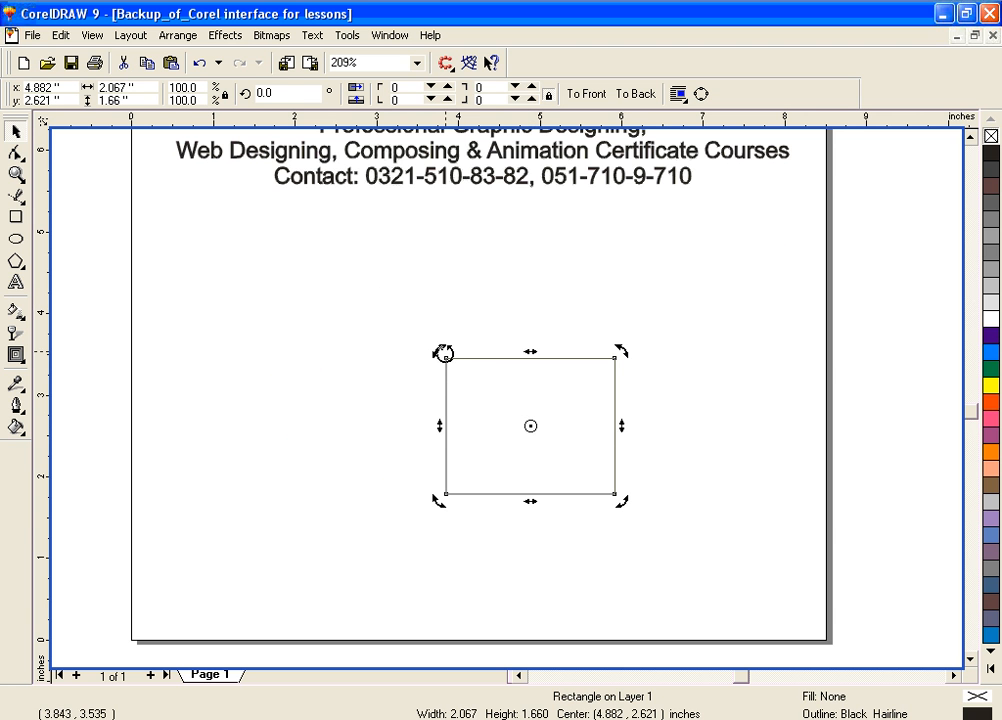
pyautogui.moveTo(443, 349); pyautogui.dragTo(580, 335)
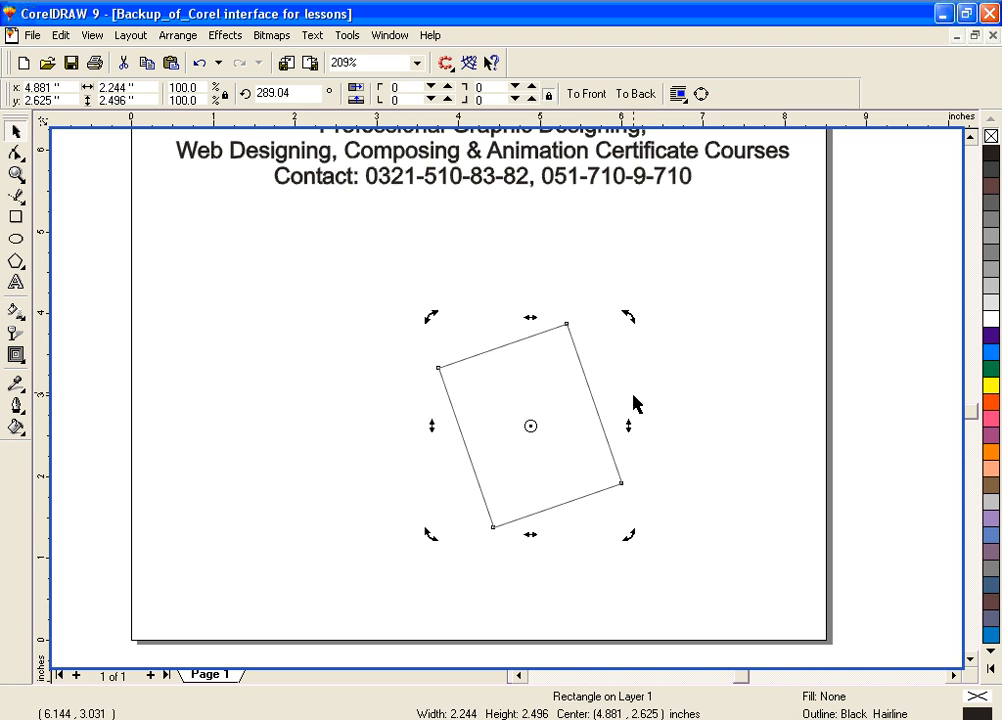
pyautogui.press('F8')
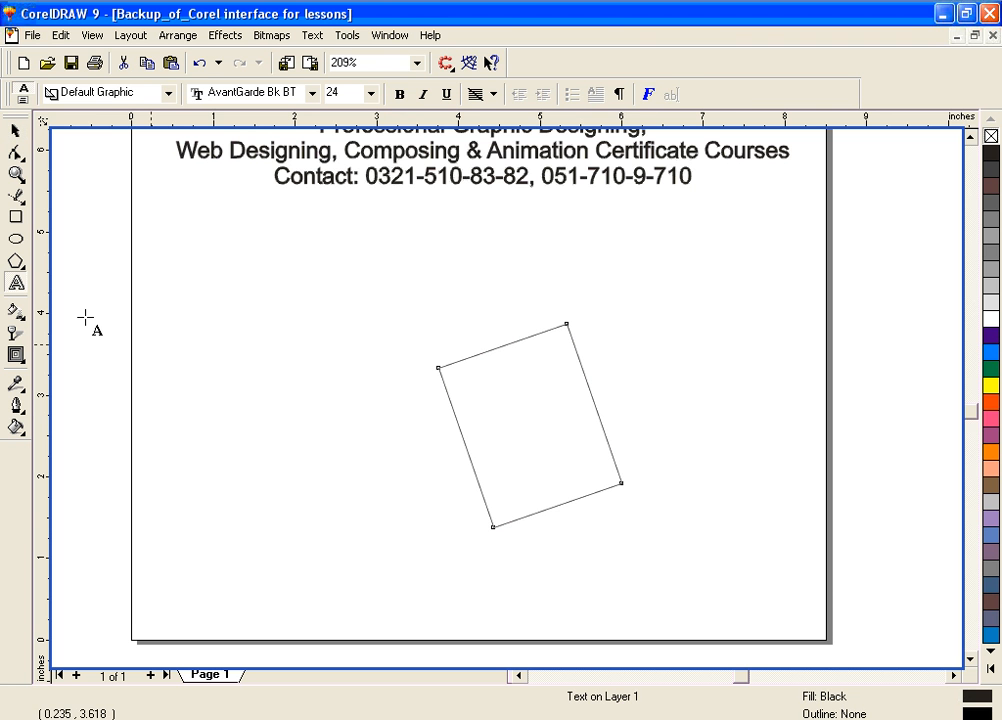